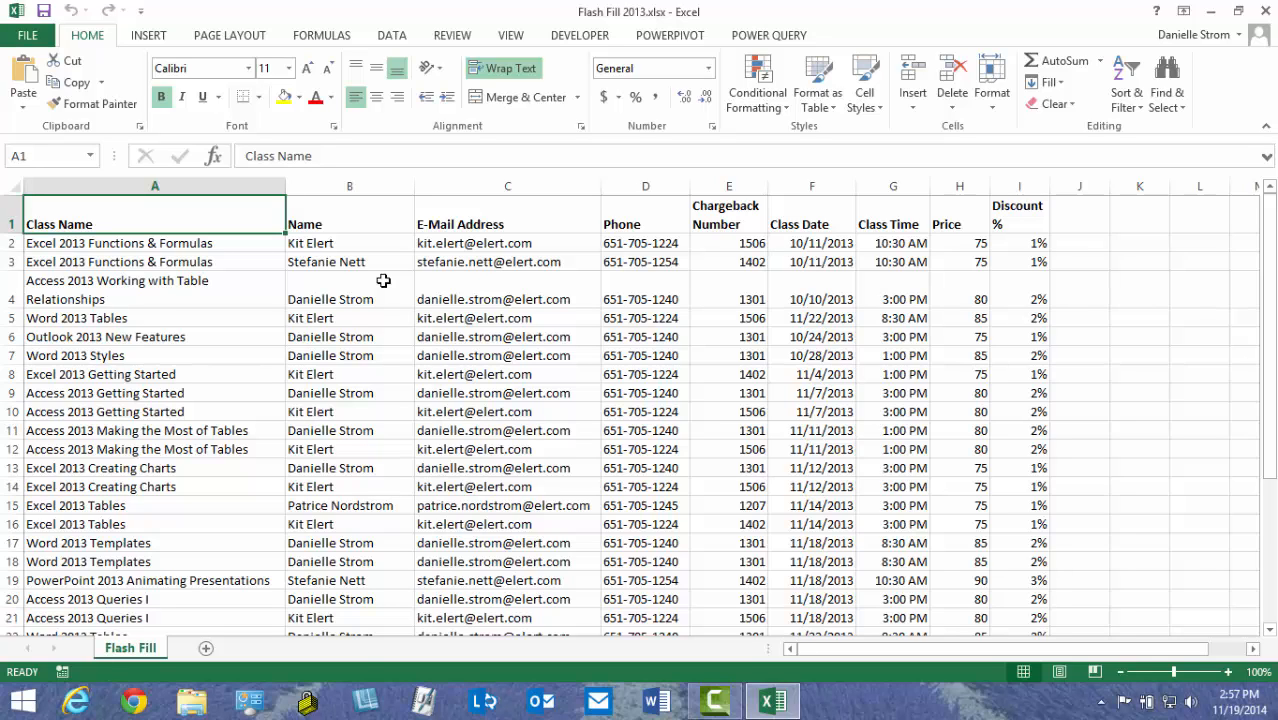
Insert two empty columns after the Name column, before E-Mail Address
right_click(493, 186)
click(535, 318)
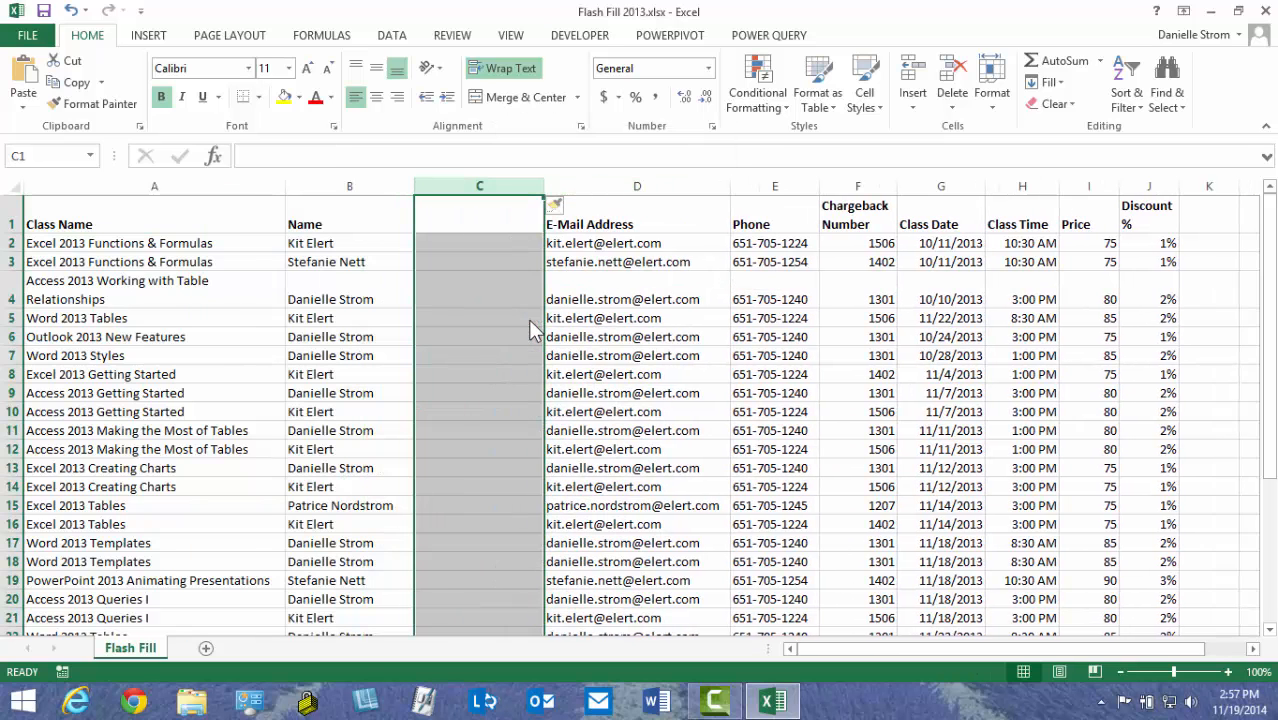
right_click(479, 190)
click(522, 323)
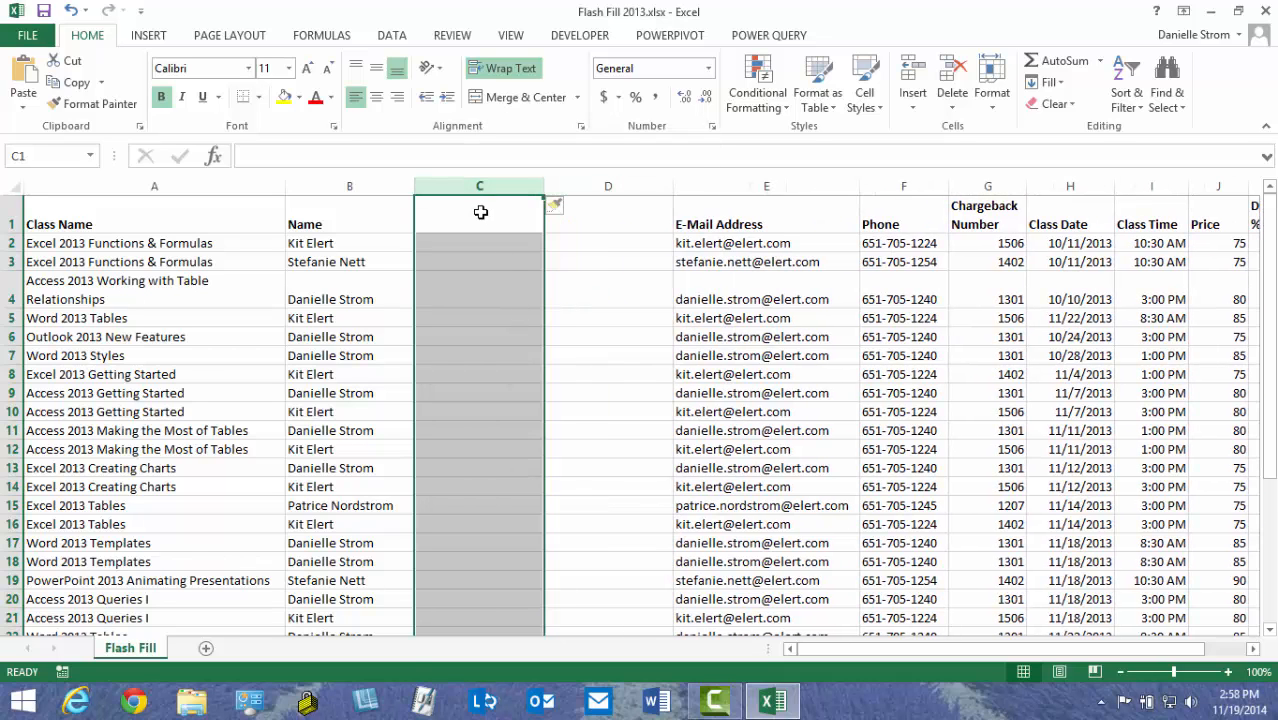
Head the new columns 'First Name' in C1 and 'Last Name' in D1
click(480, 222)
text(Fir)
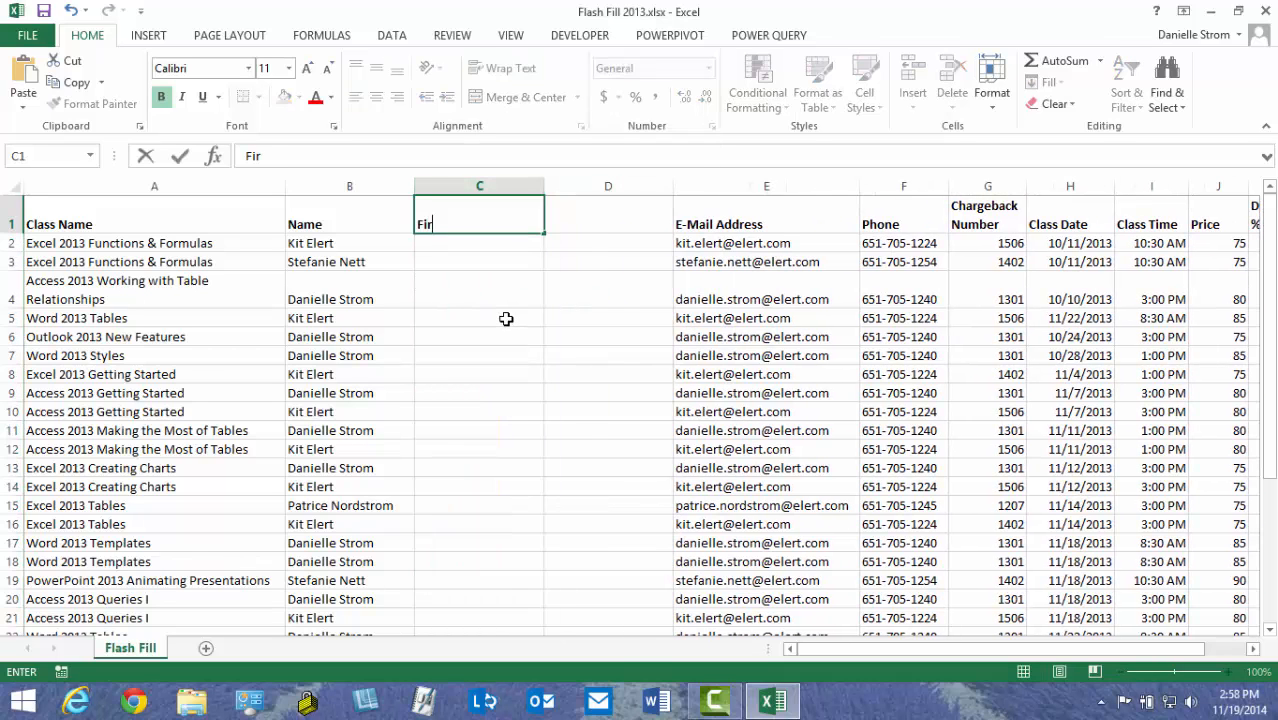
text(st Name)
key(Tab)
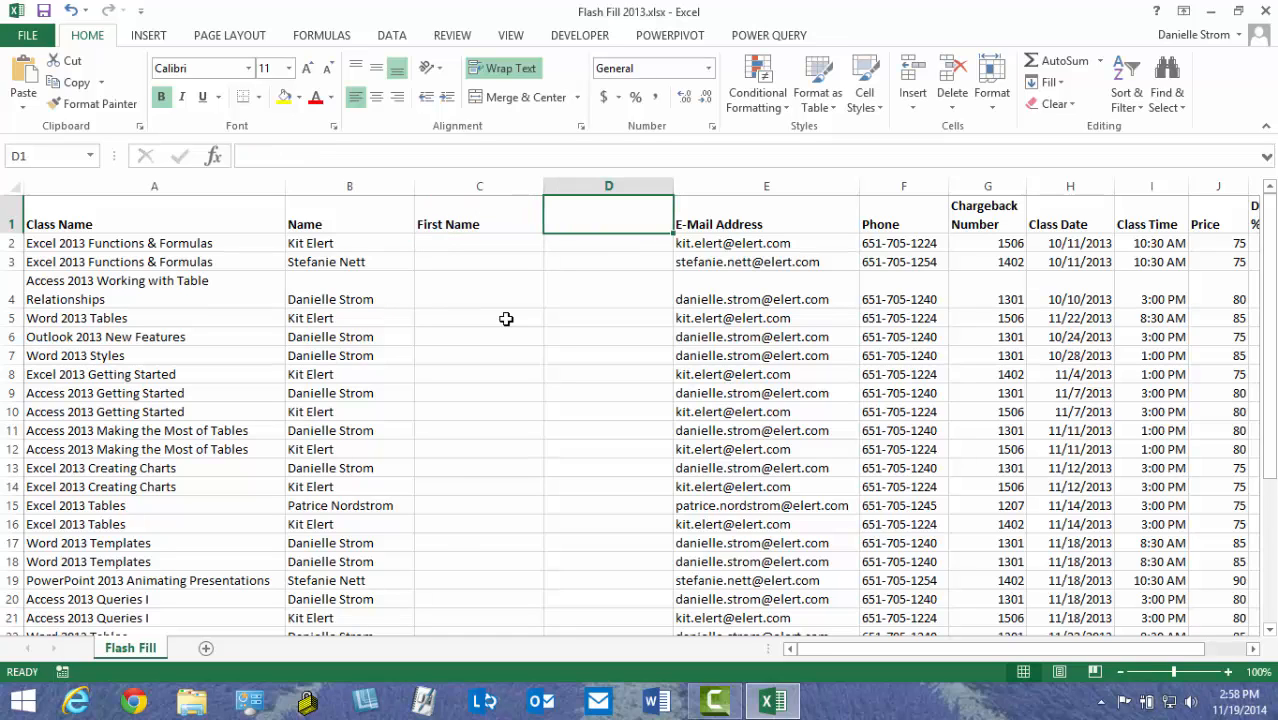
text(Last Name)
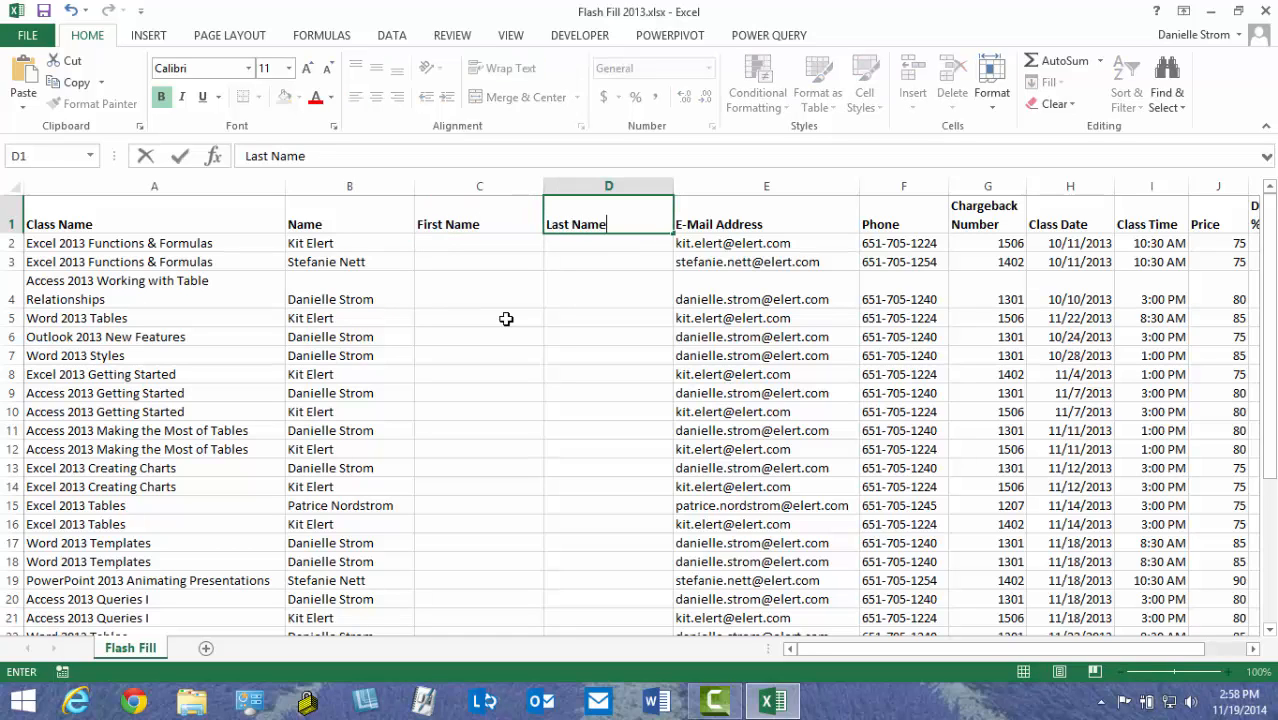
key(Return)
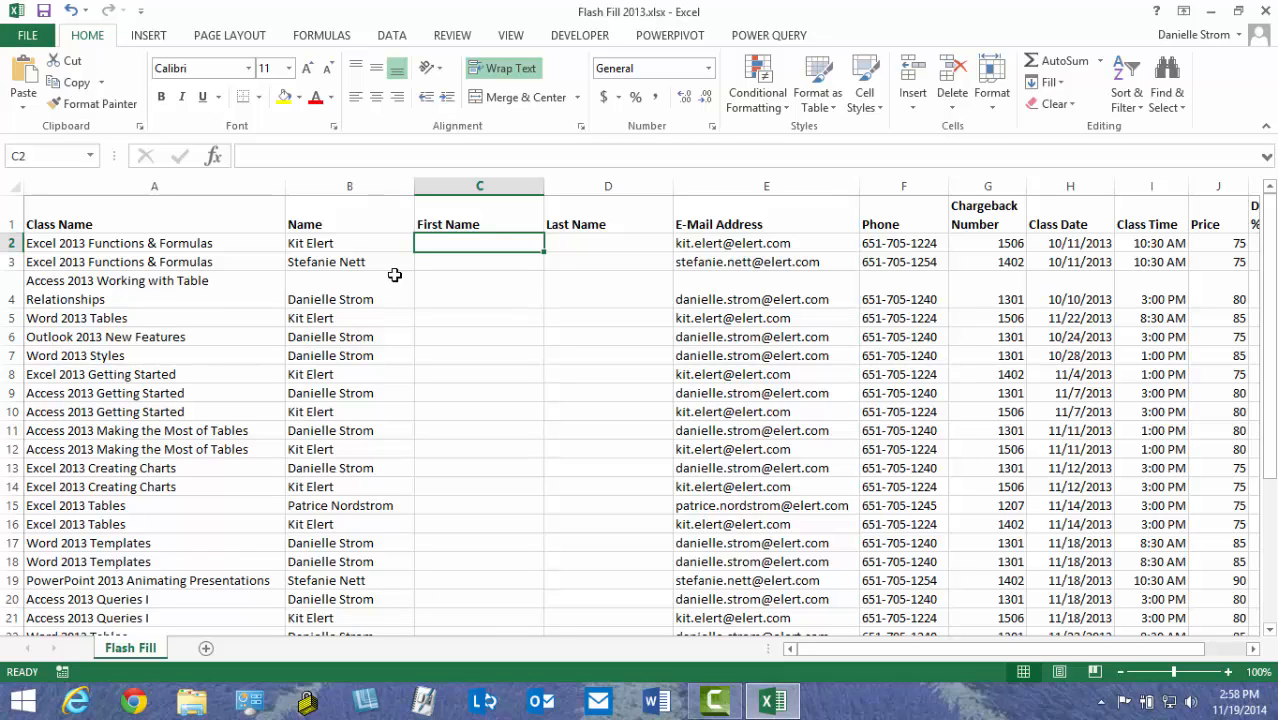
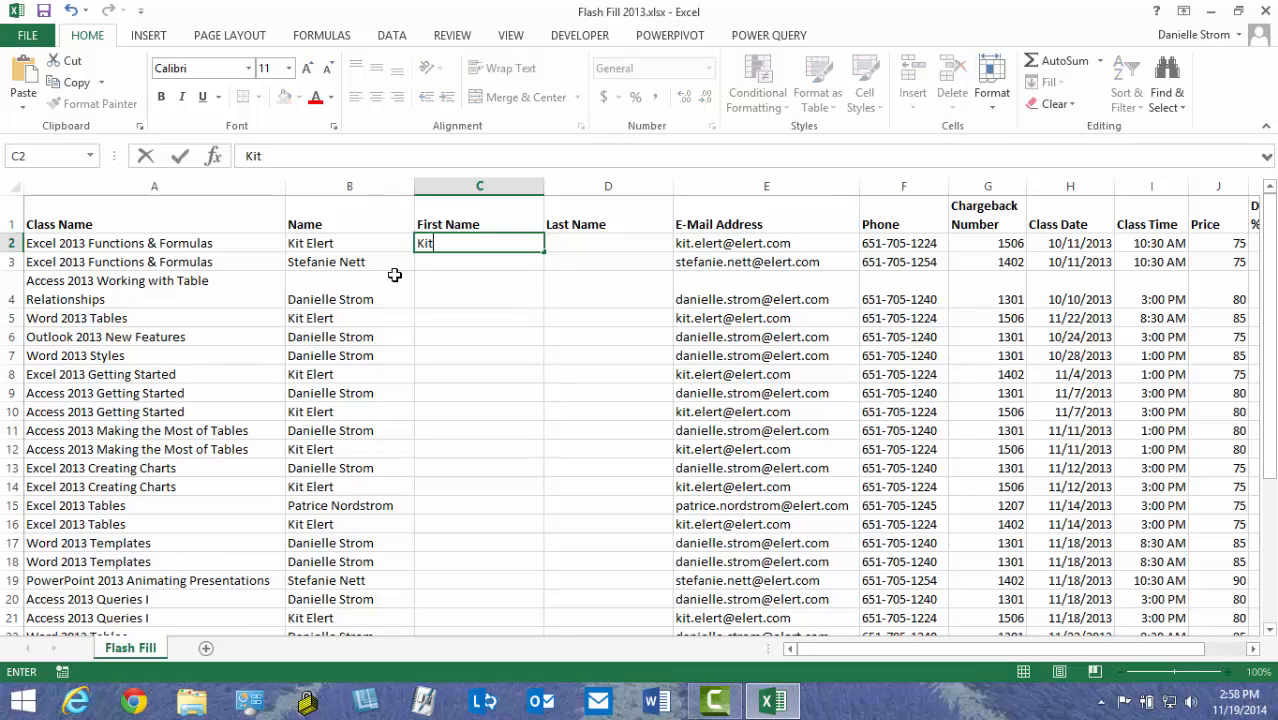
Enter the first two attendees' first names so Flash Fill completes all 31 First Name cells
key(Return)
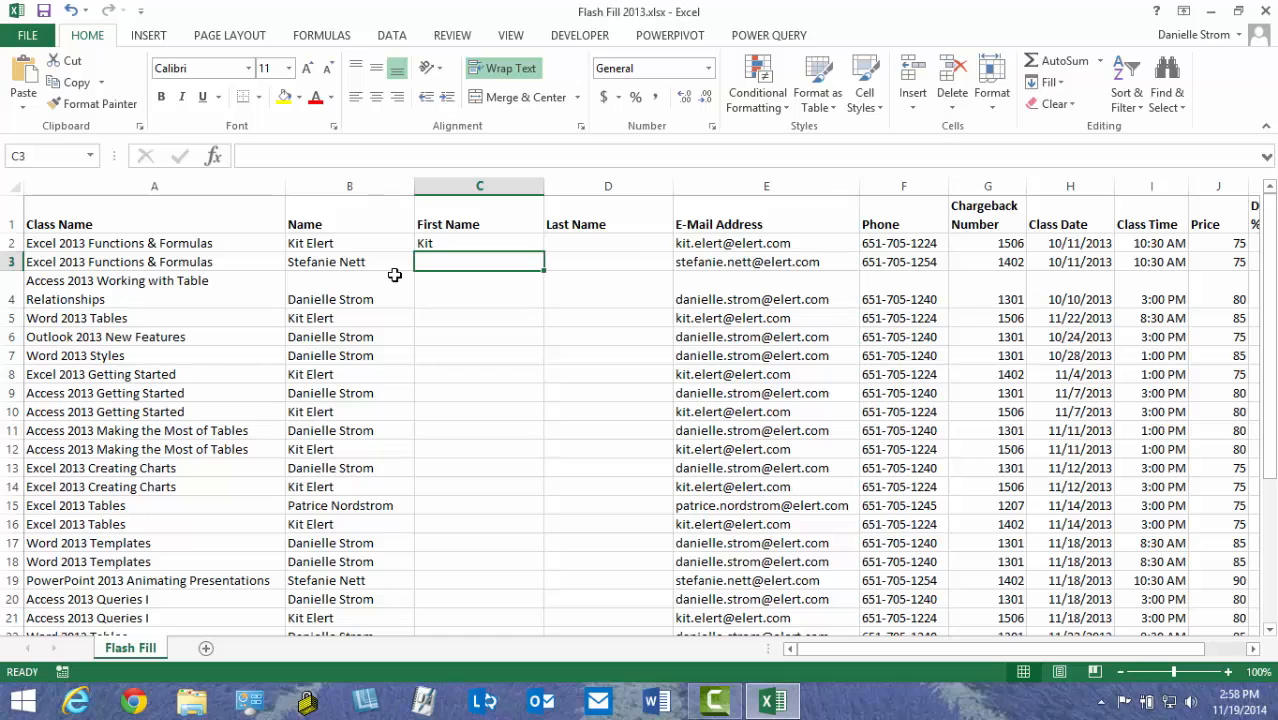
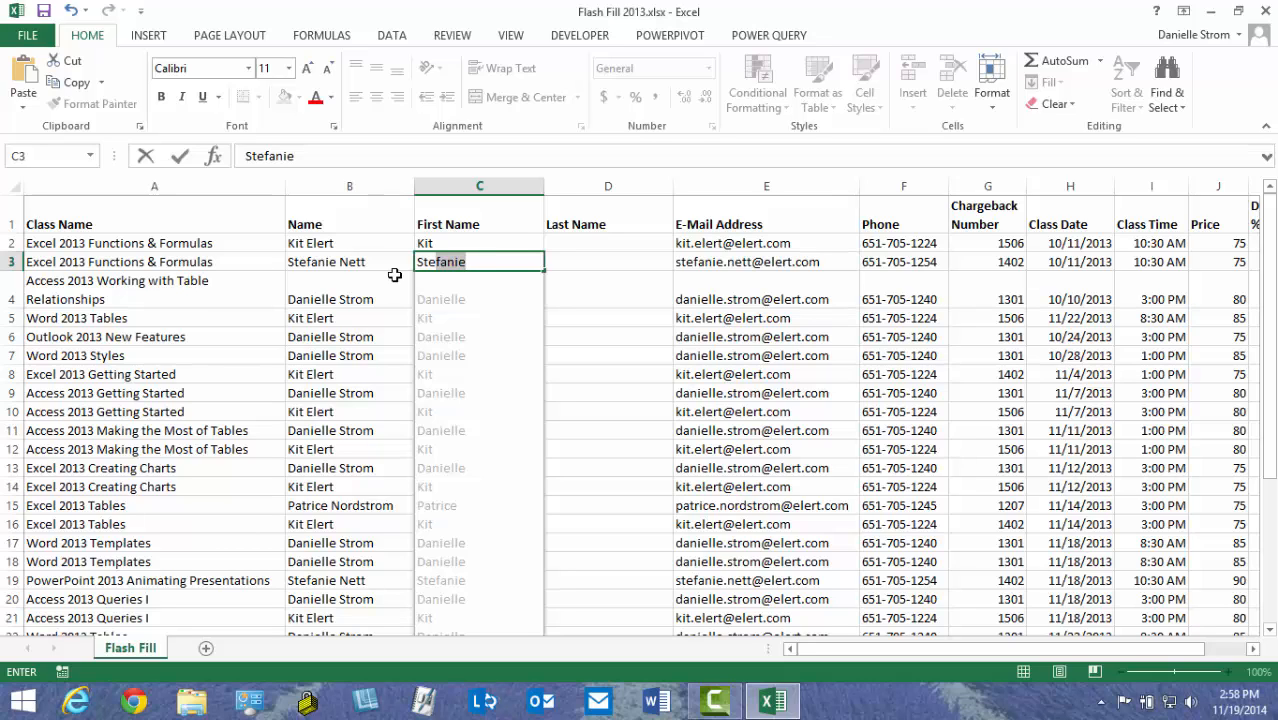
key(Return)
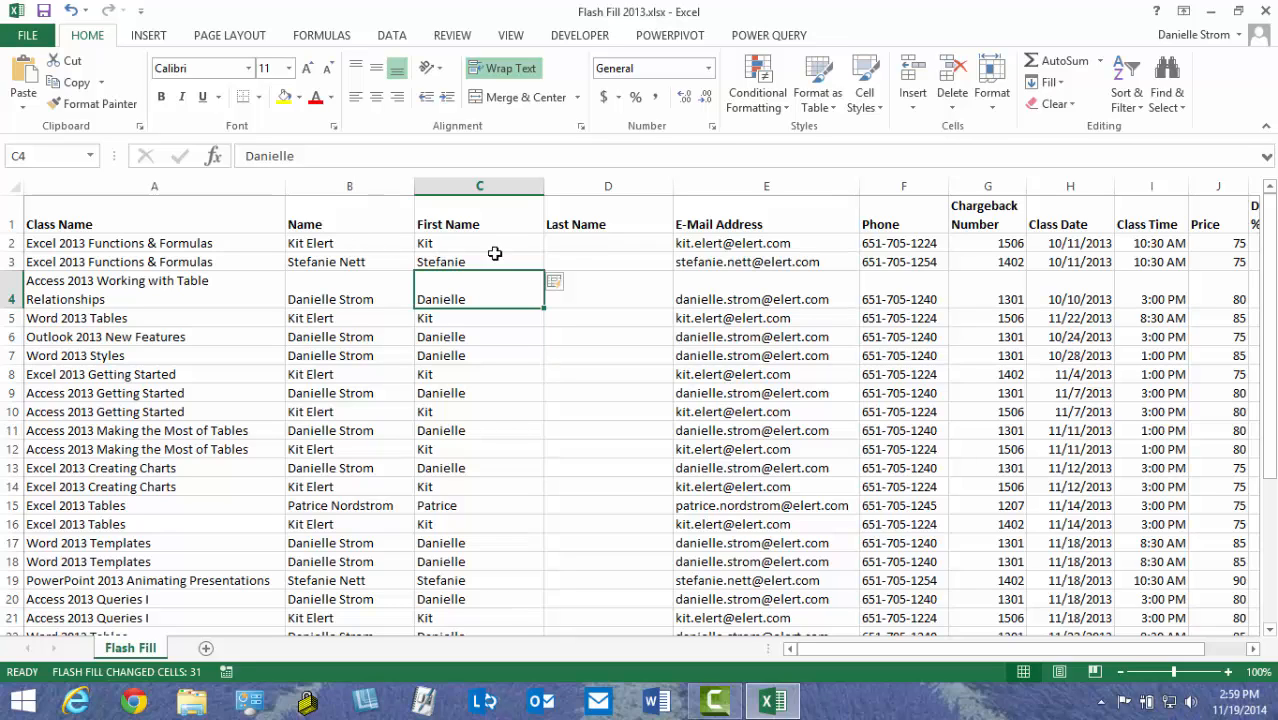
click(566, 246)
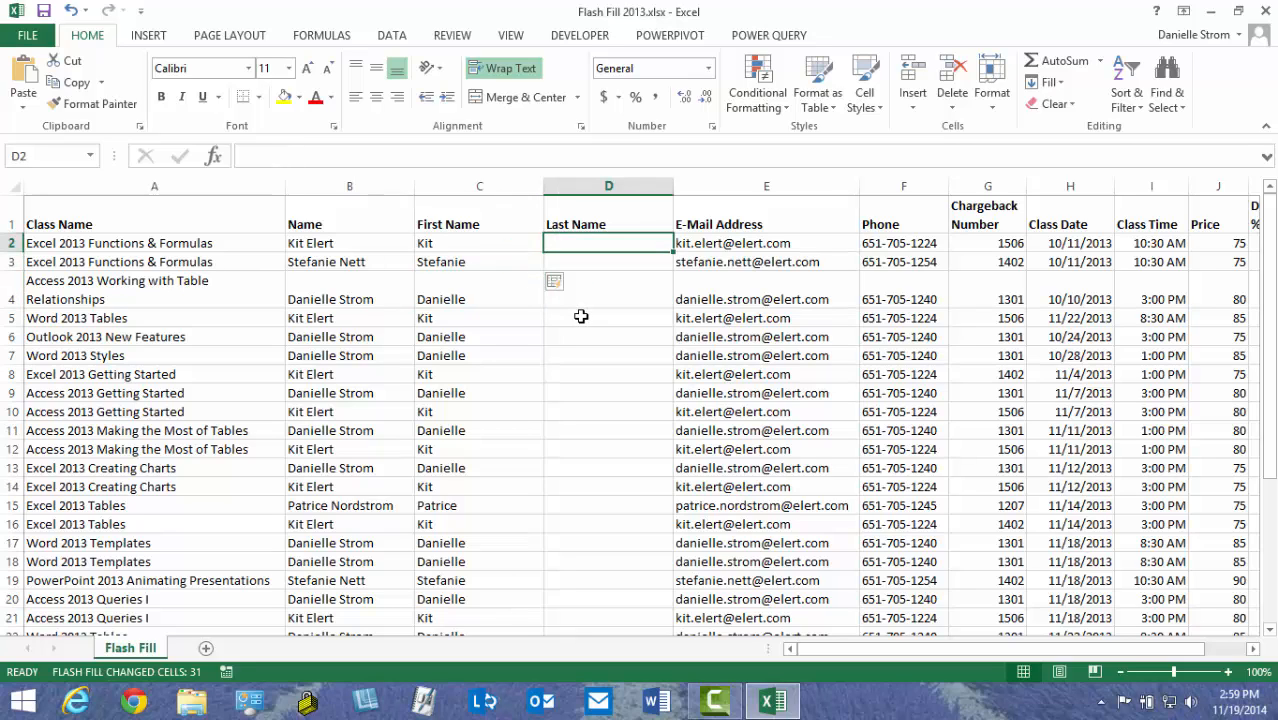
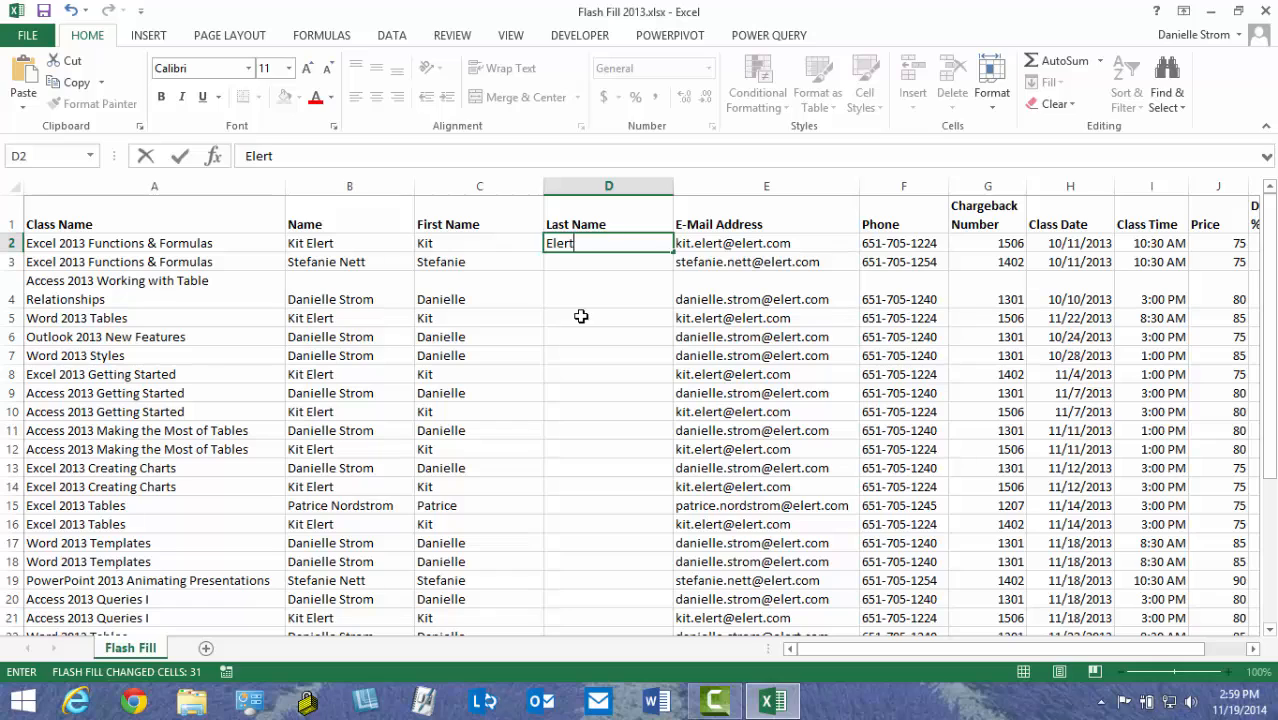
Enter the first two surnames in D2 and D3 so Flash Fill completes the Last Name column
key(Return)
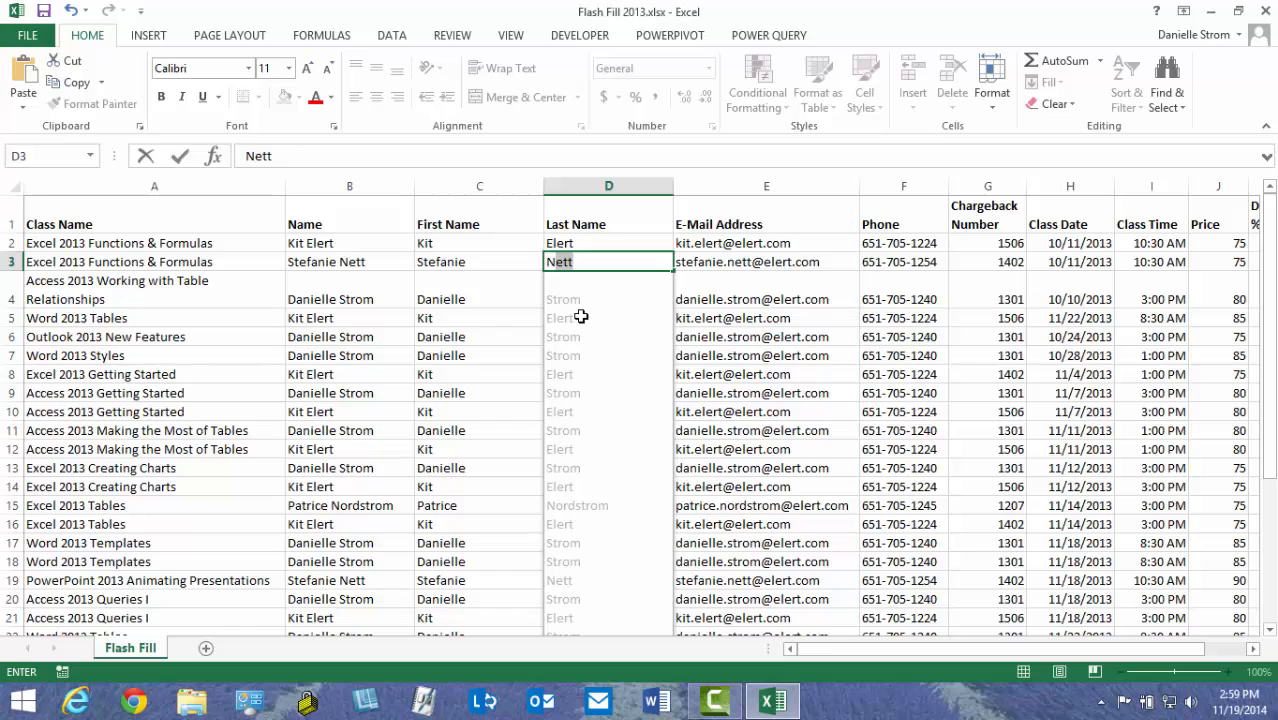
key(Return)
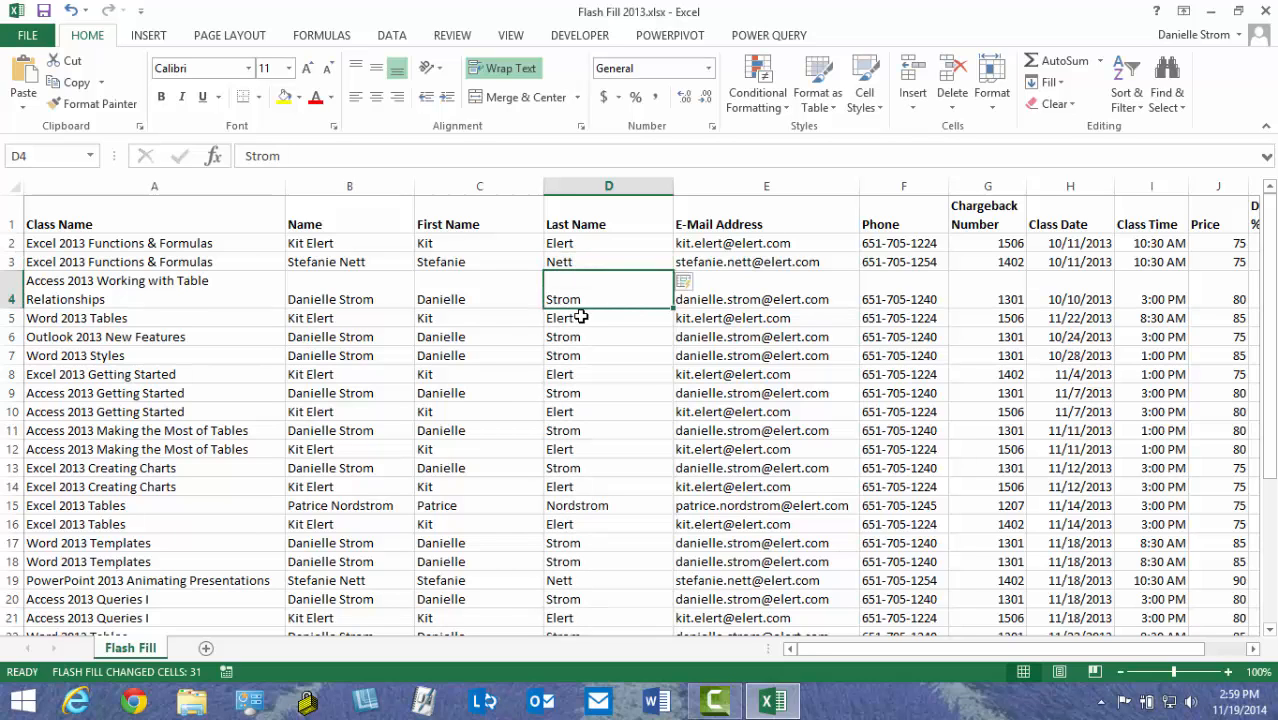
Insert an empty column before Name and head it 'Program' in B1
right_click(345, 187)
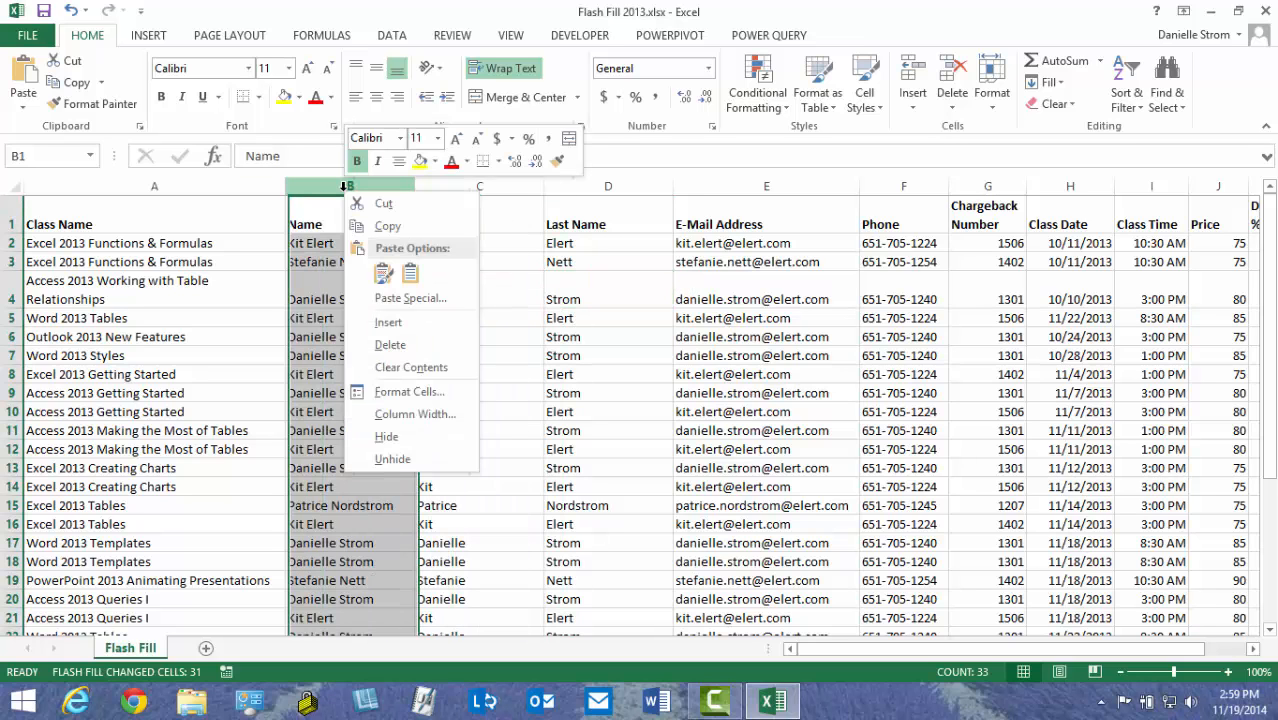
click(388, 322)
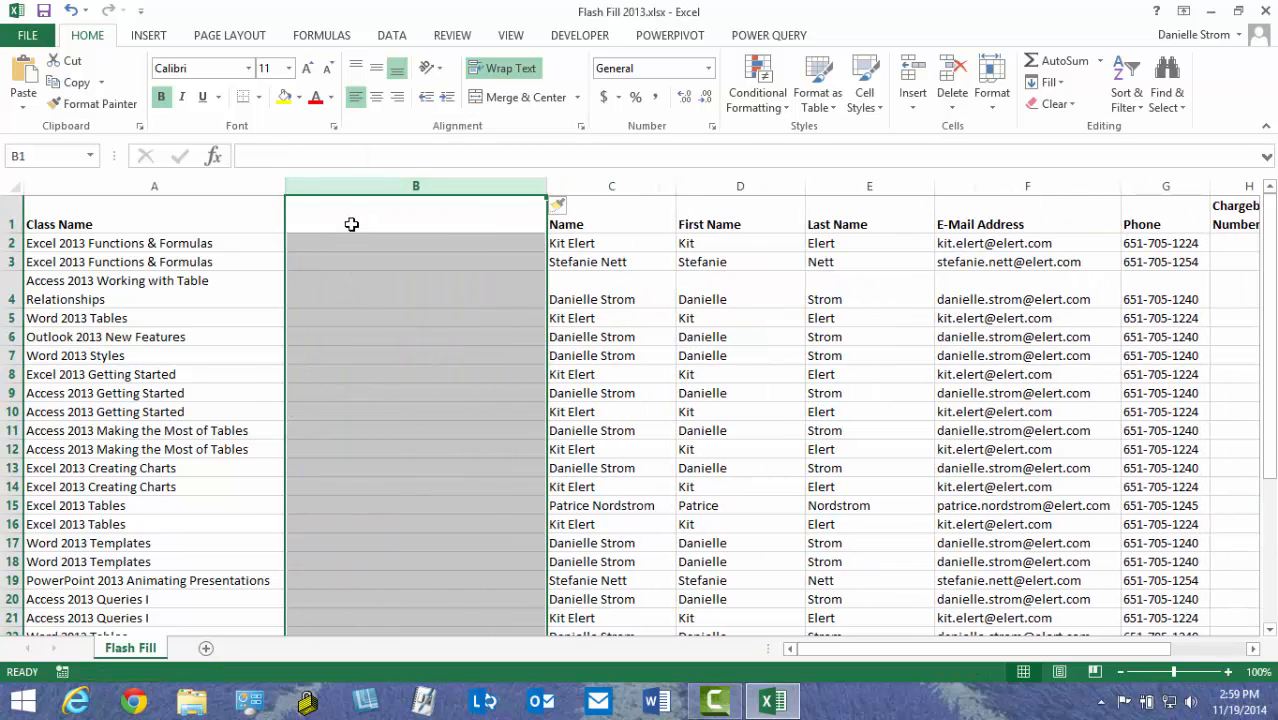
click(351, 224)
text(Prog)
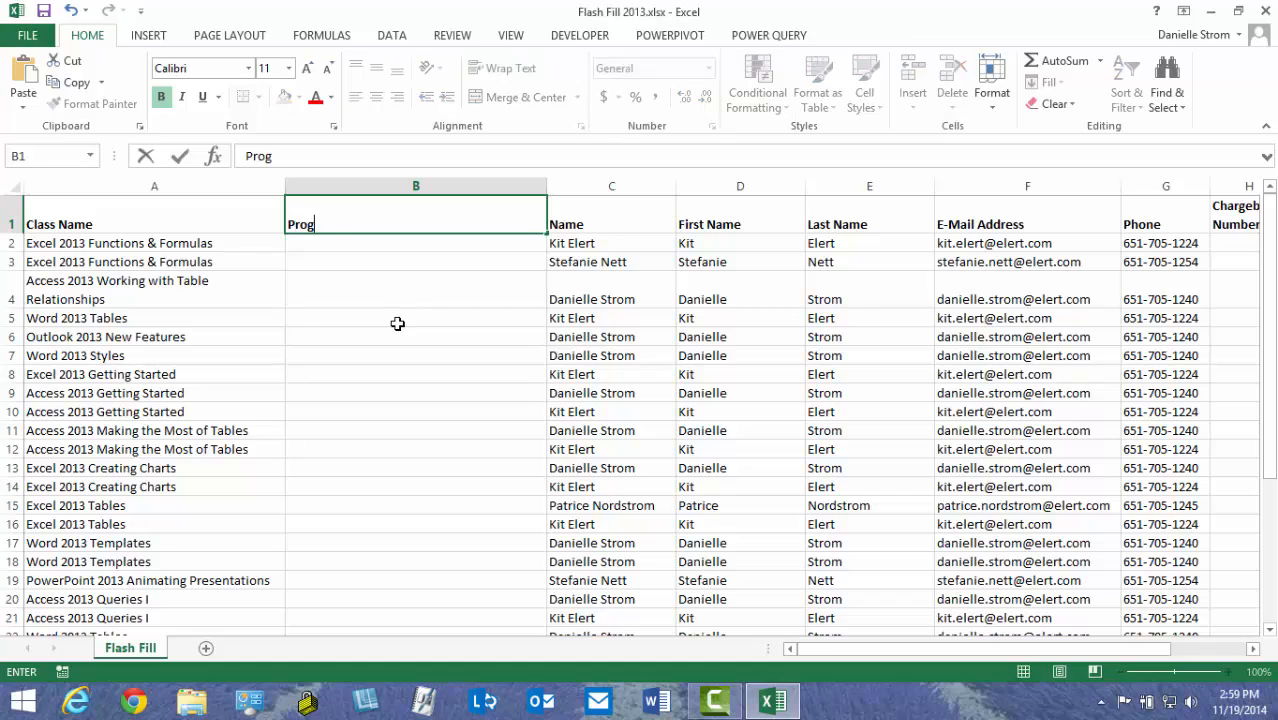
text(ram)
key(Return)
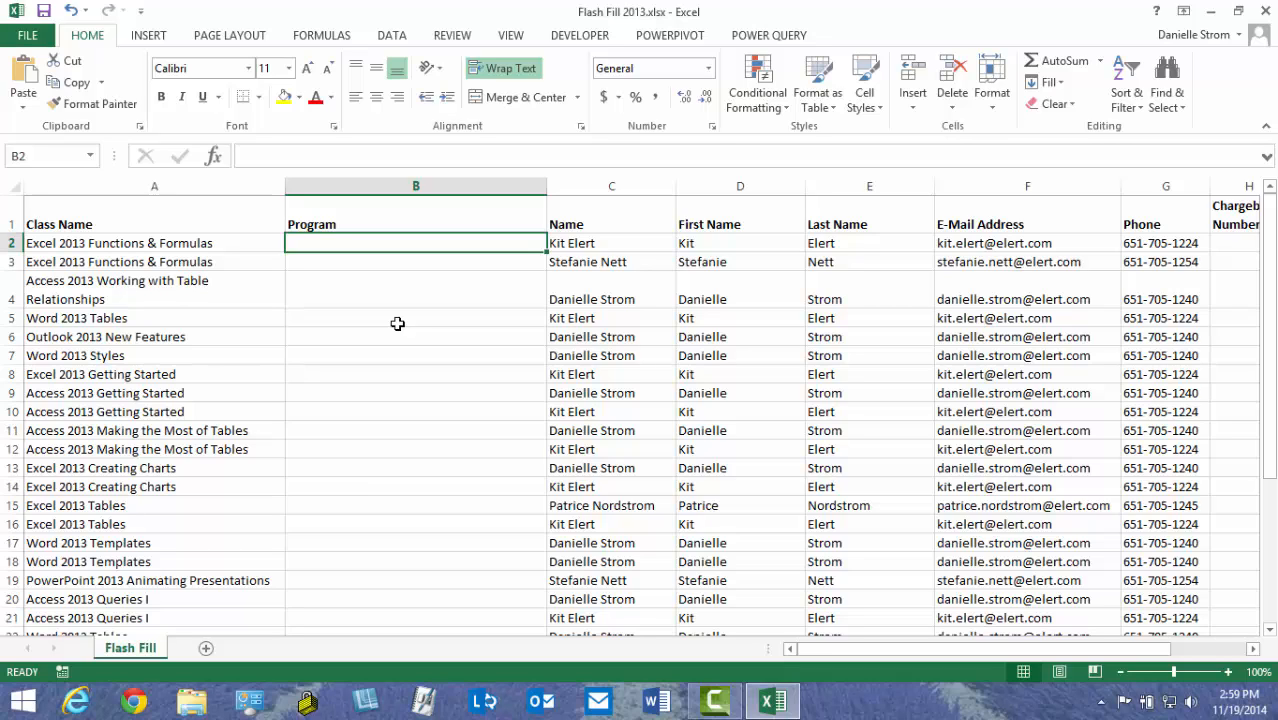
Enter 'Excel 2013' twice and start 'Access 2013' so Flash Fill fills 30 program names
text(Excel 2)
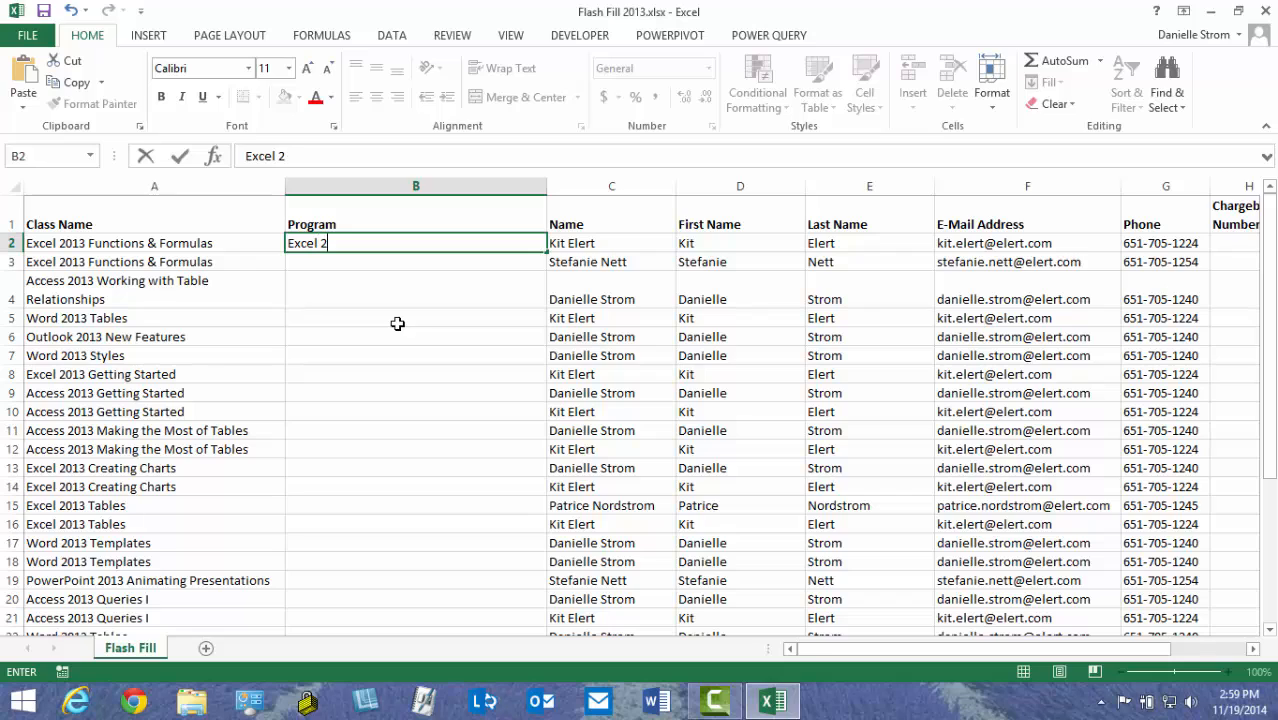
text(013)
key(Return)
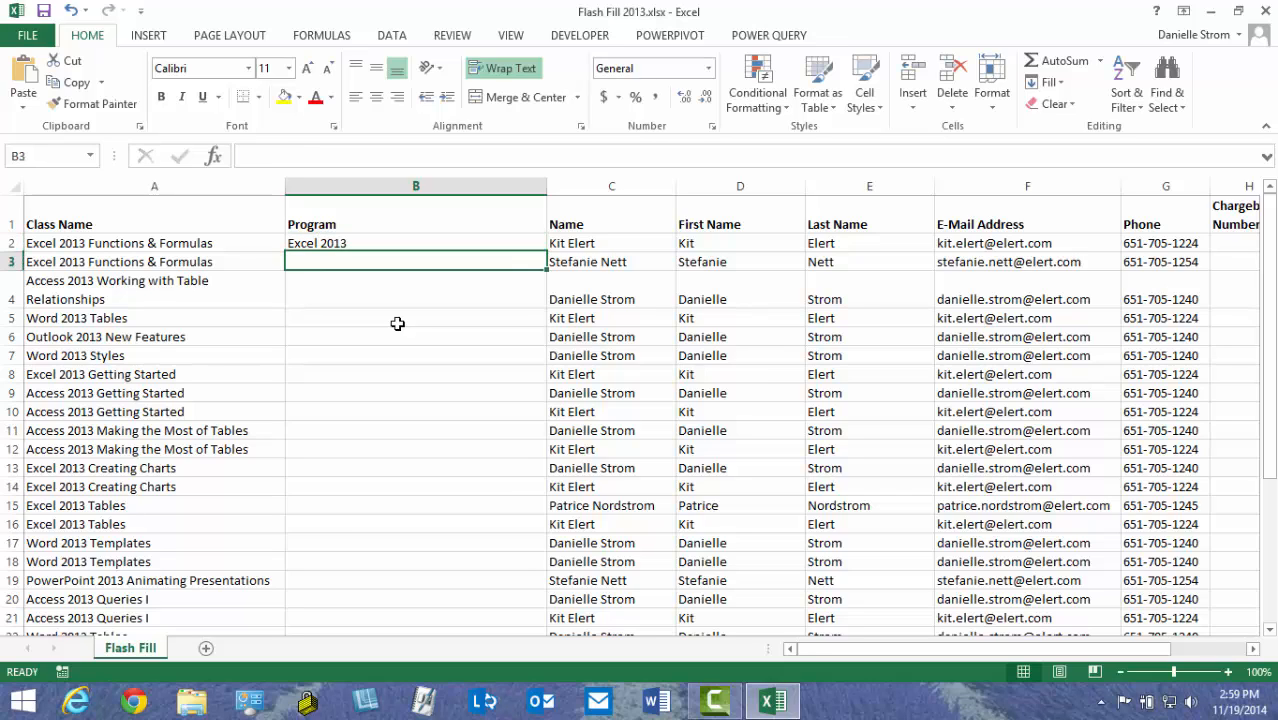
text(Ex)
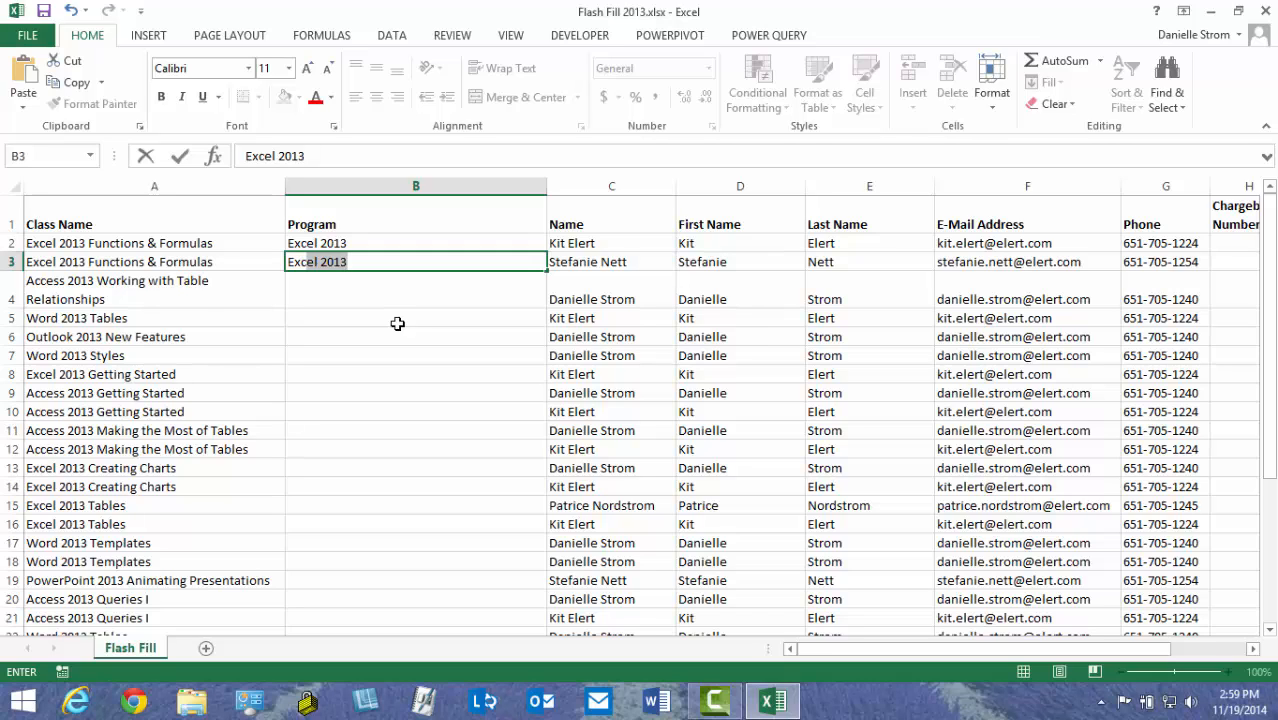
text(cel 2013)
key(Return)
text(A)
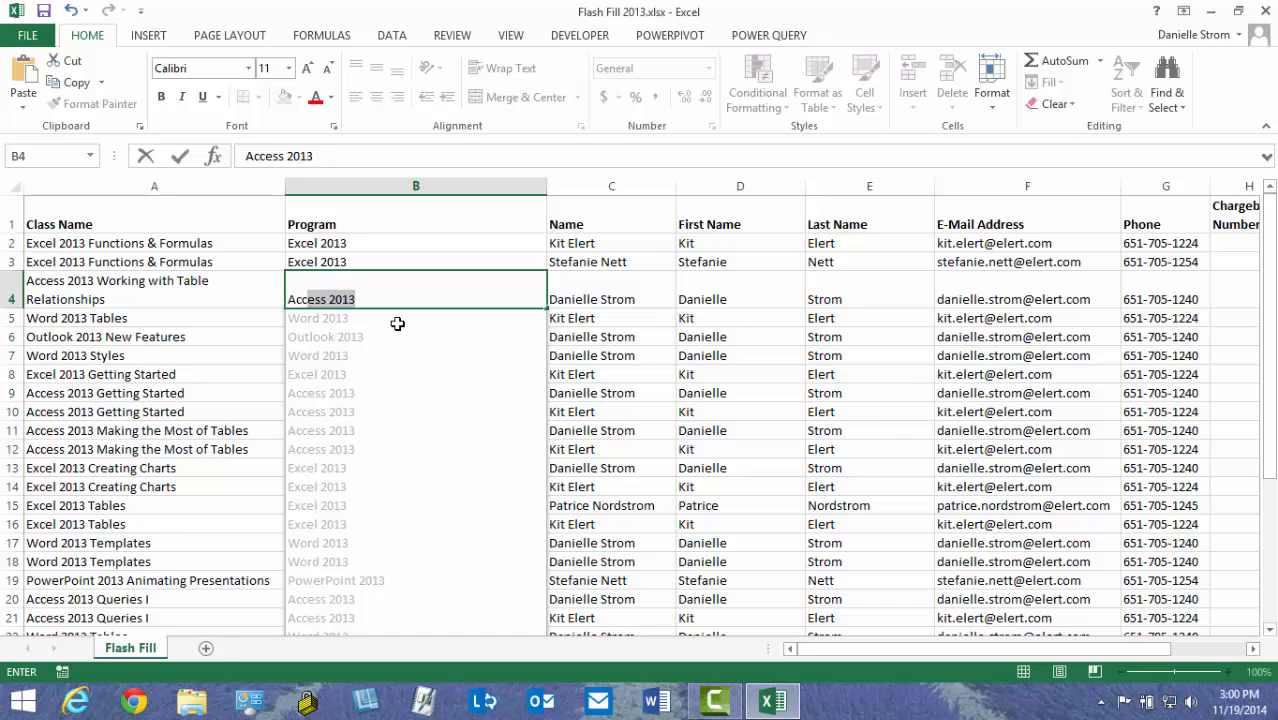
key(Return)
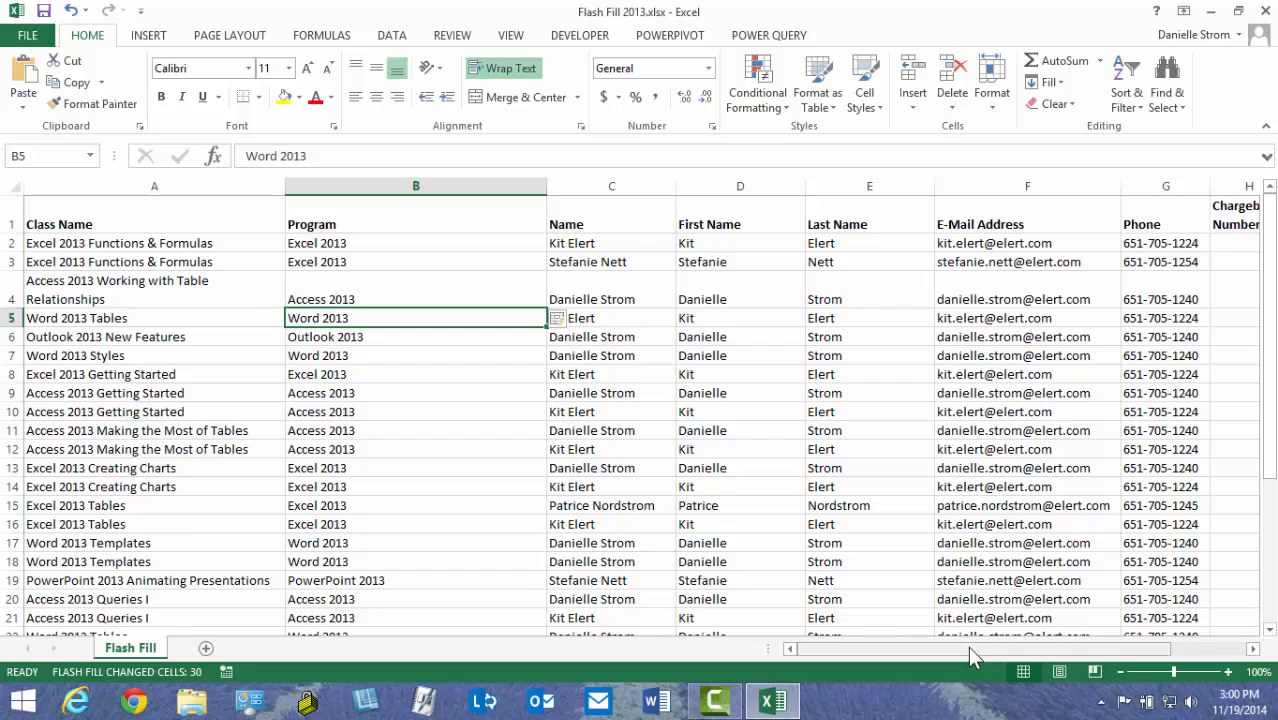
drag(967, 646, 1059, 646)
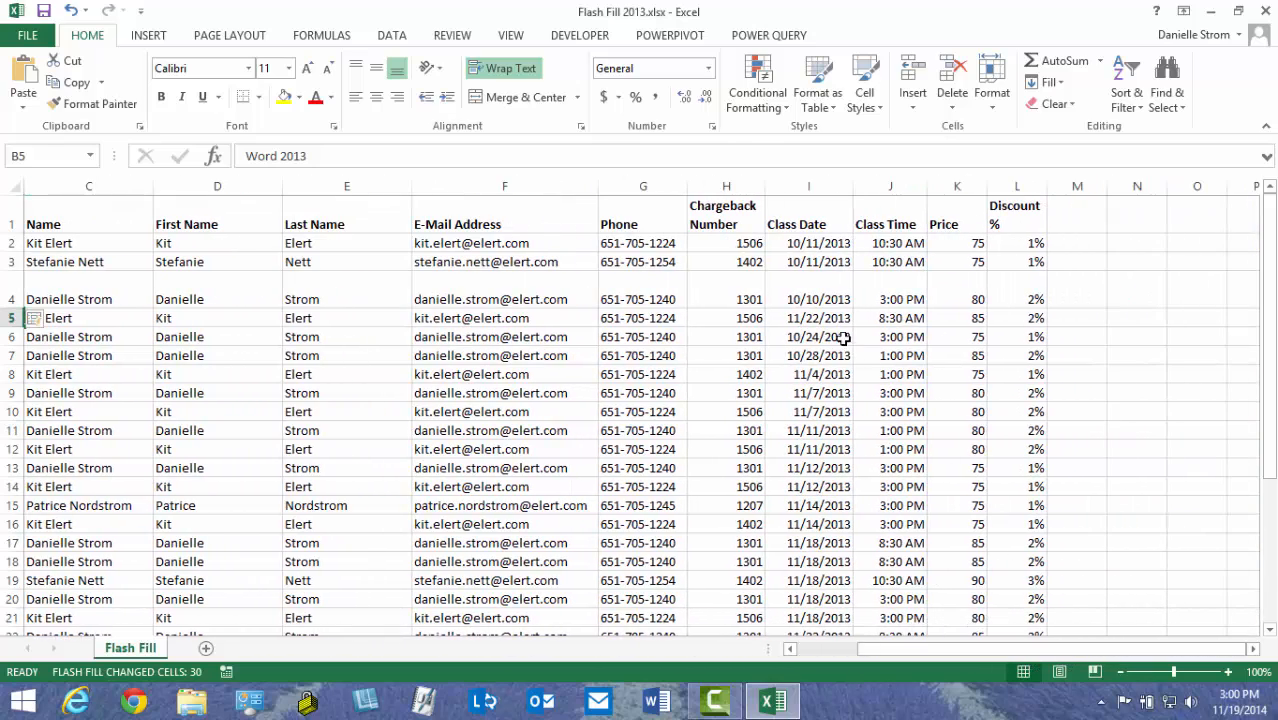
Insert a widened column before Class Date and head it 'Code' in I1
right_click(812, 188)
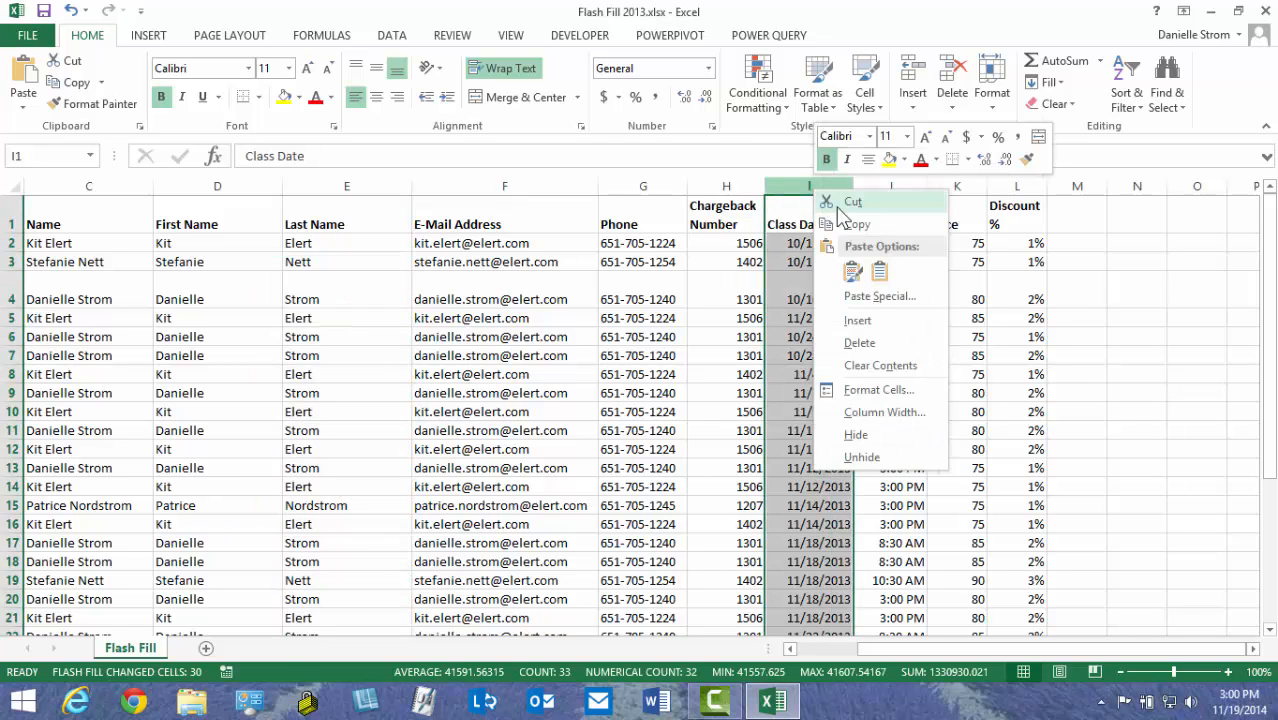
click(857, 320)
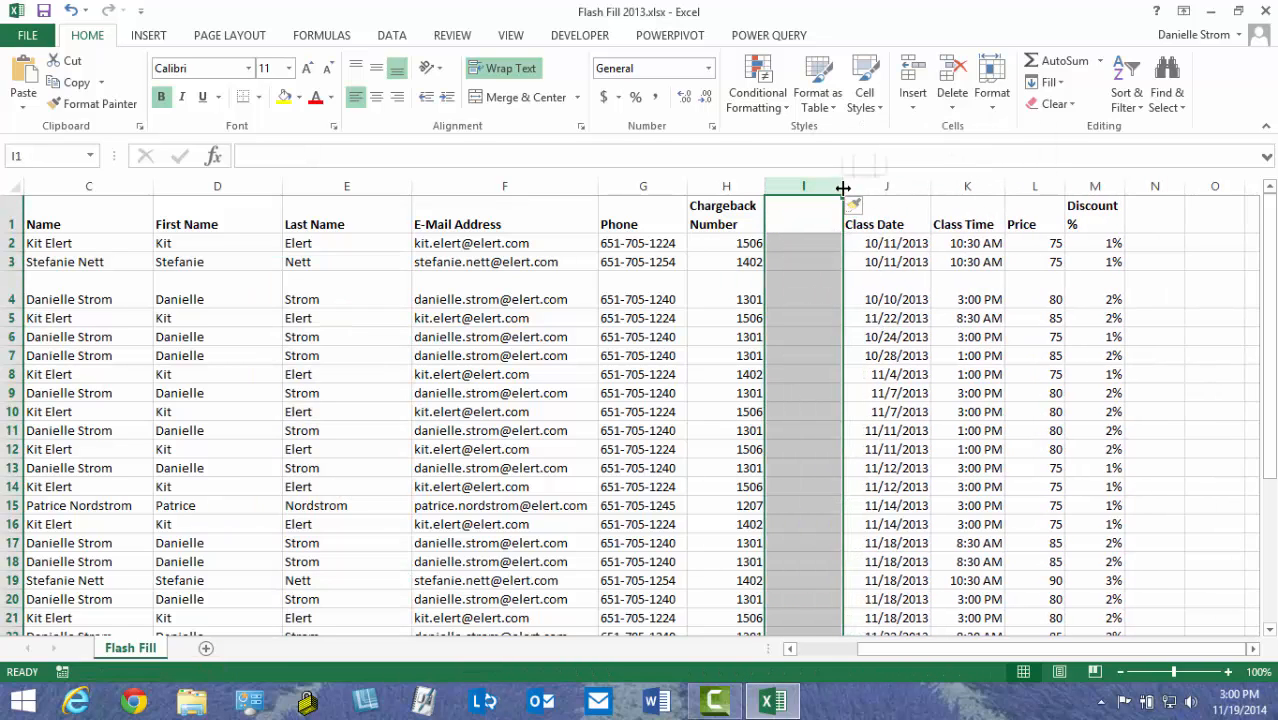
drag(845, 194, 921, 189)
click(845, 217)
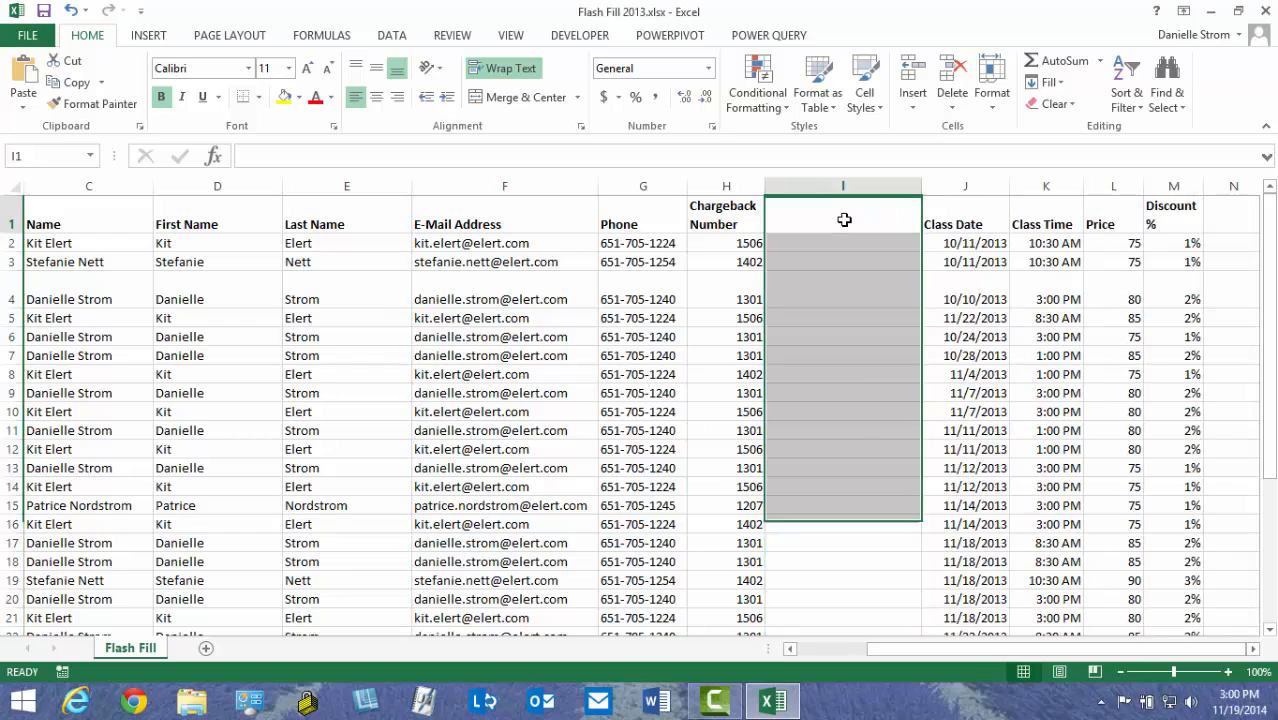
text(Code)
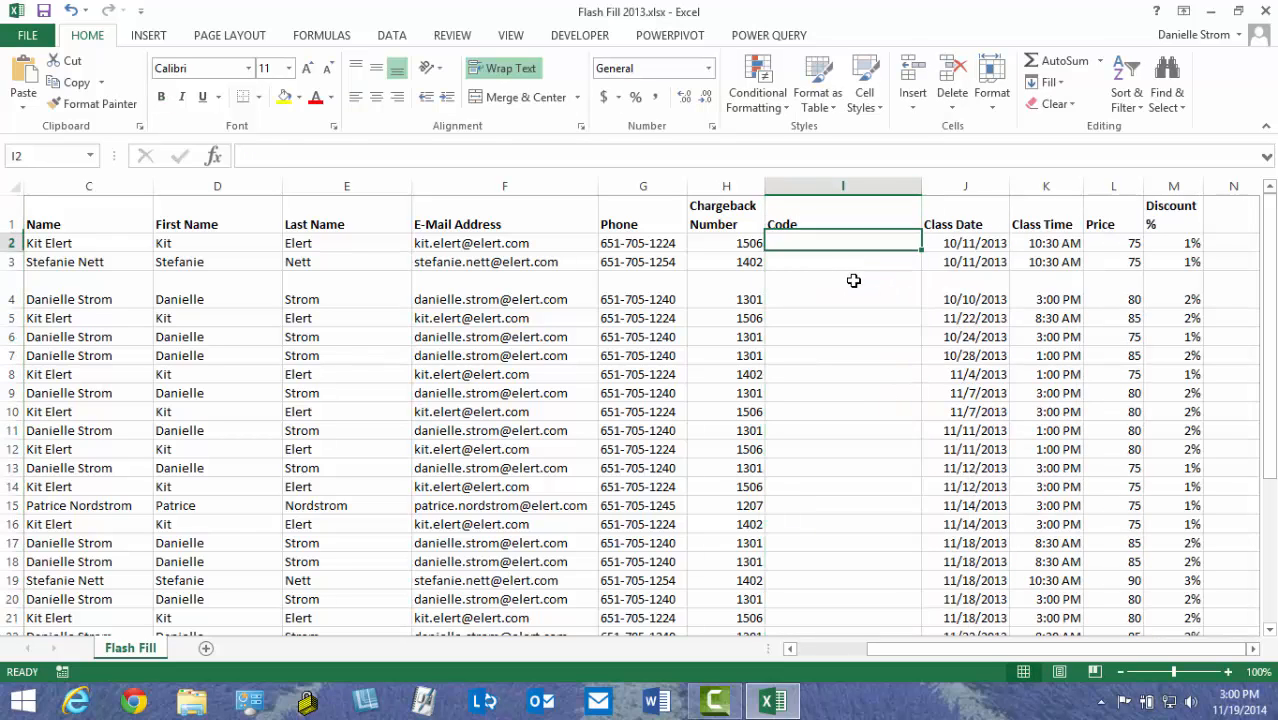
key(Return)
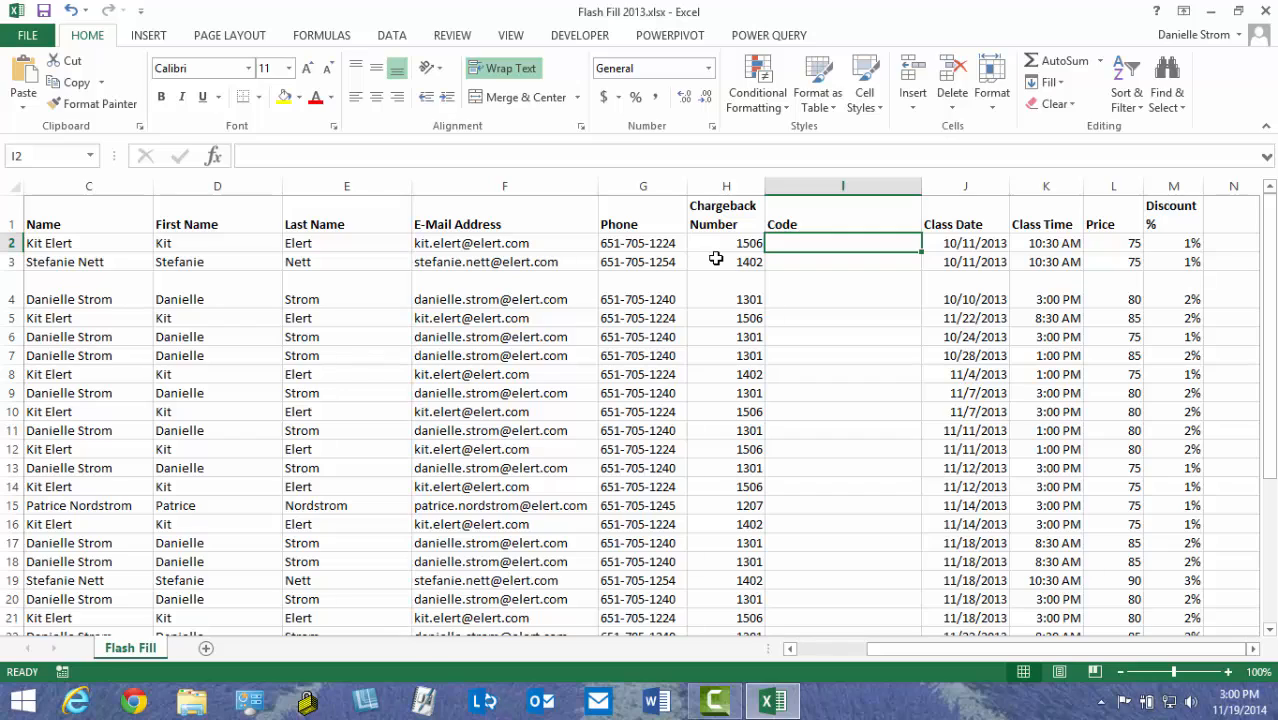
Enter two surname.phone-suffix.chargeback example codes so Flash Fill completes 31 Code cells
text(elert.)
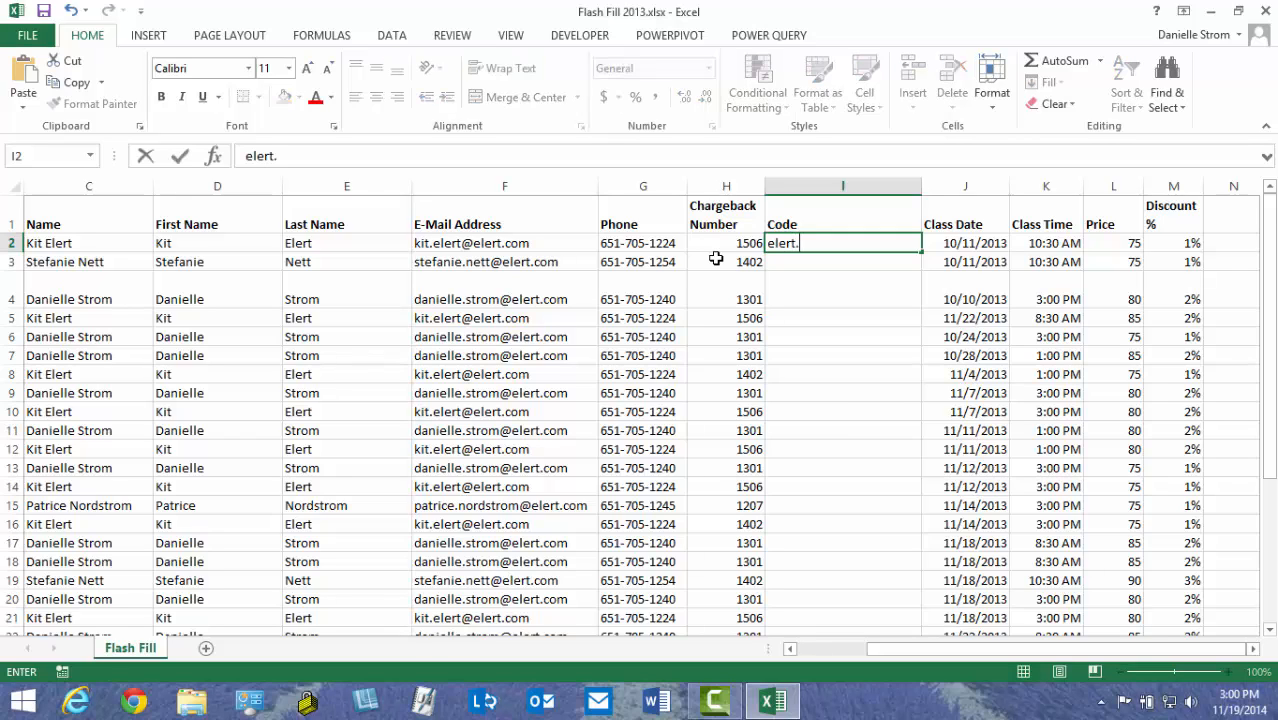
text(1224.1506)
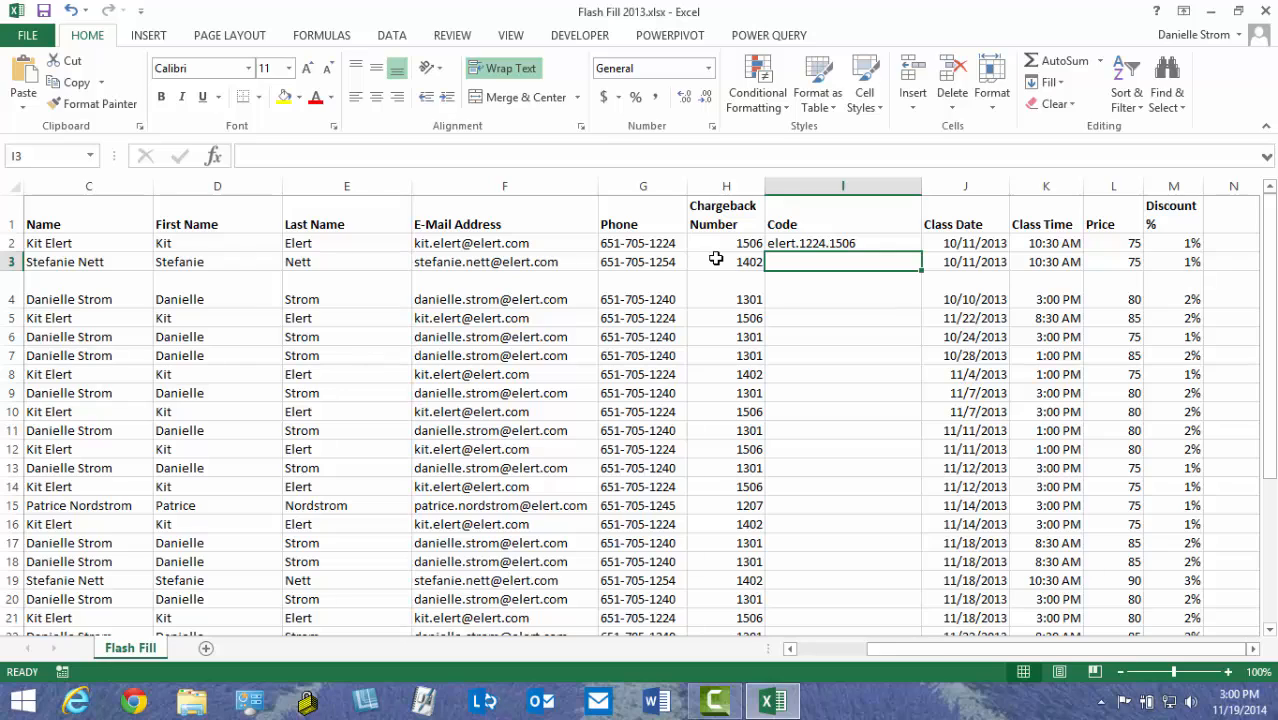
text(nett.1254.1402)
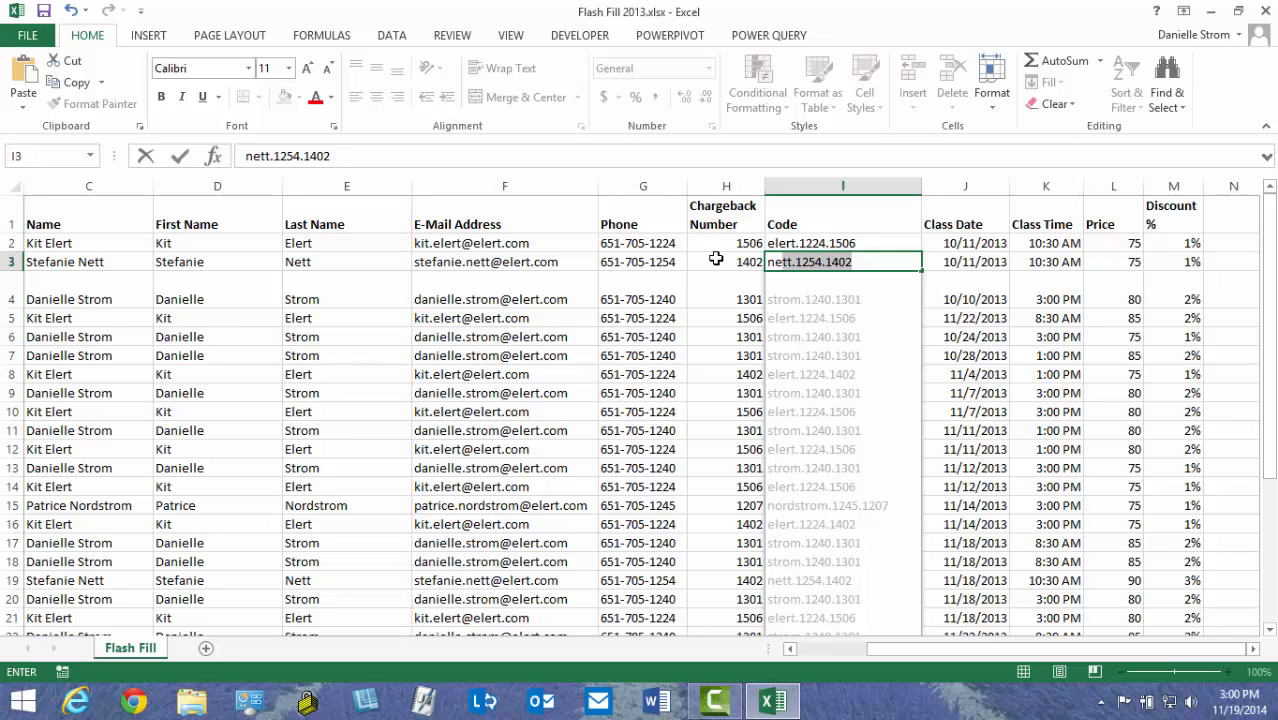
key(Return)
key(Return)
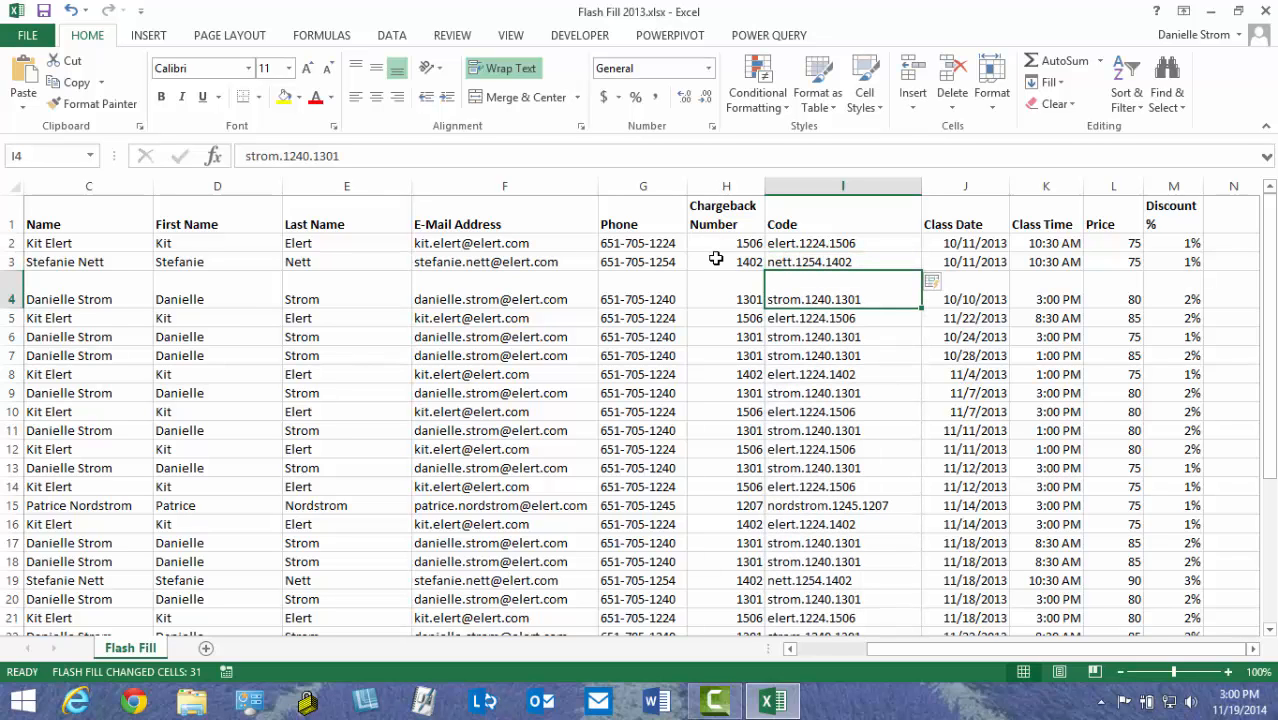